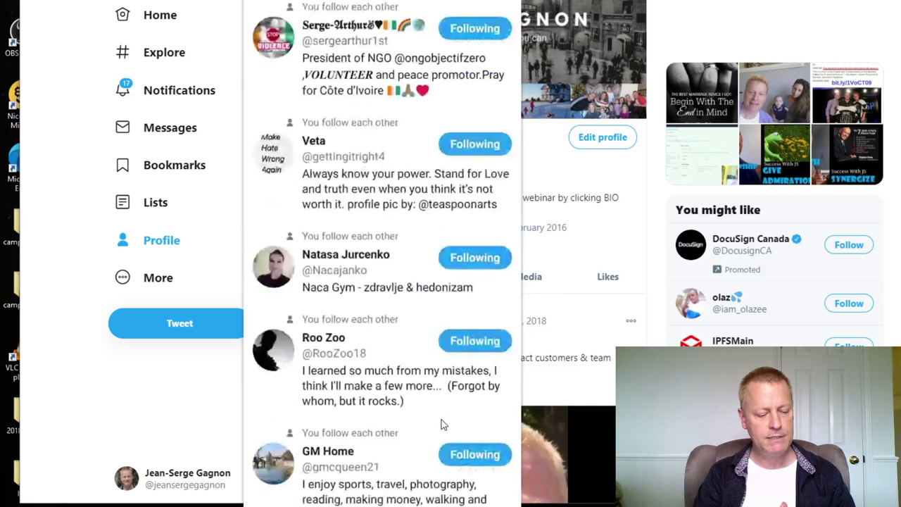
# Step: Examine the list of accounts that have seen the fleet, including which ones follow back
pyautogui.scroll(-20, 443, 425)
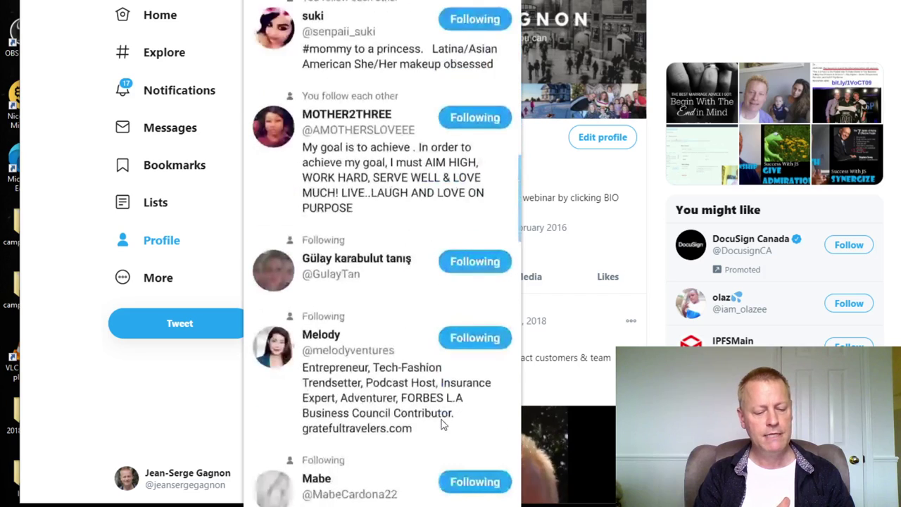
pyautogui.scroll(2, 451, 425)
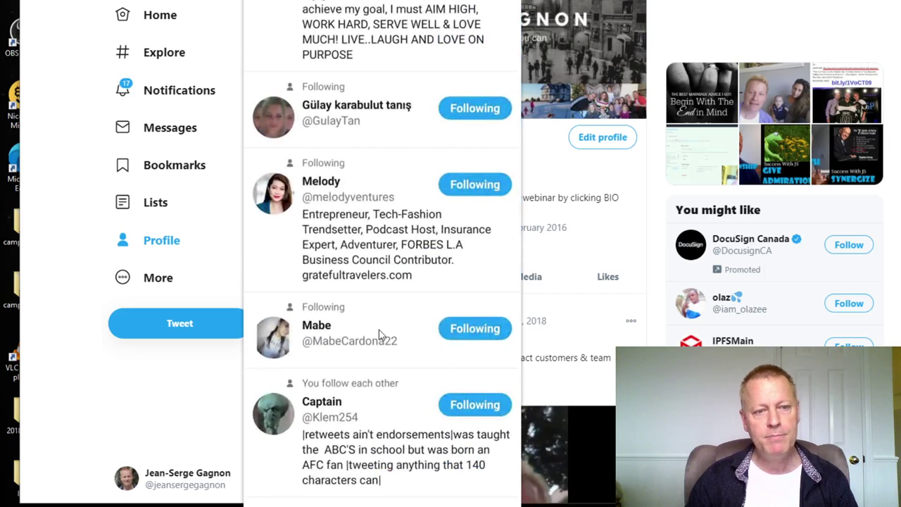
pyautogui.scroll(3, 377, 334)
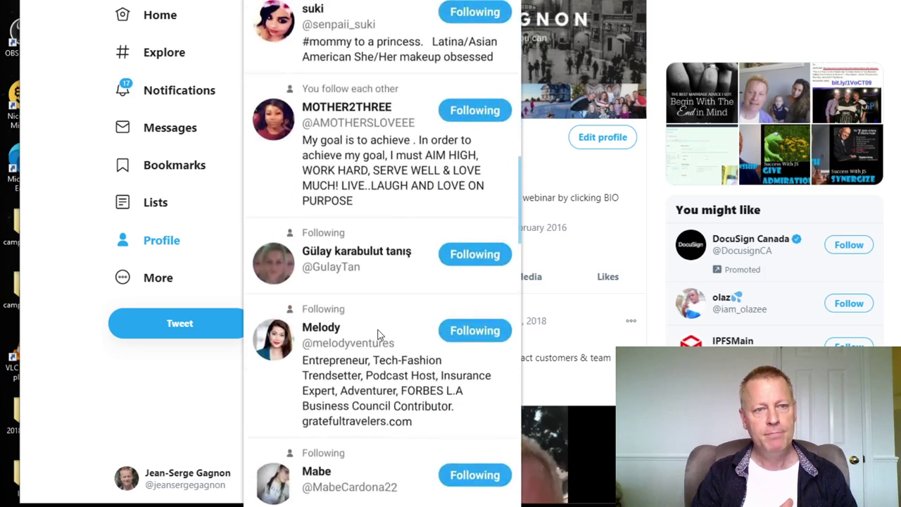
pyautogui.scroll(2, 379, 335)
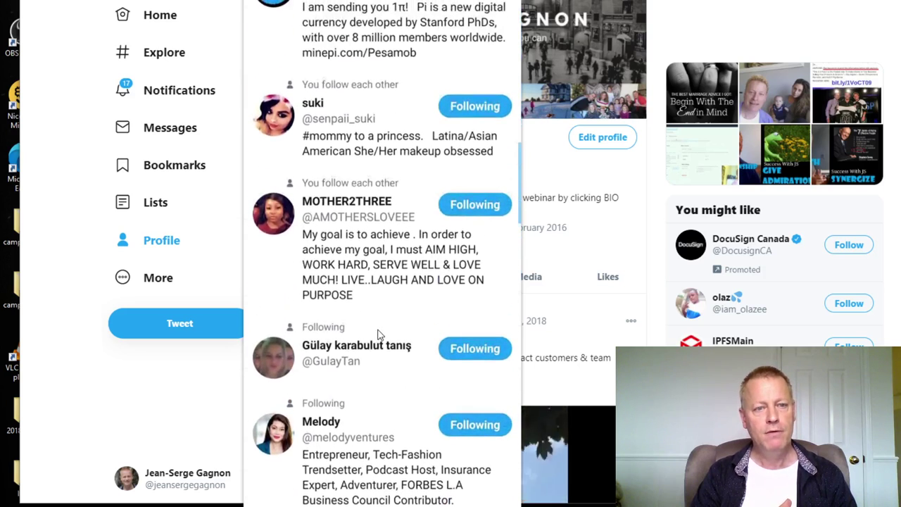
pyautogui.scroll(-3, 378, 335)
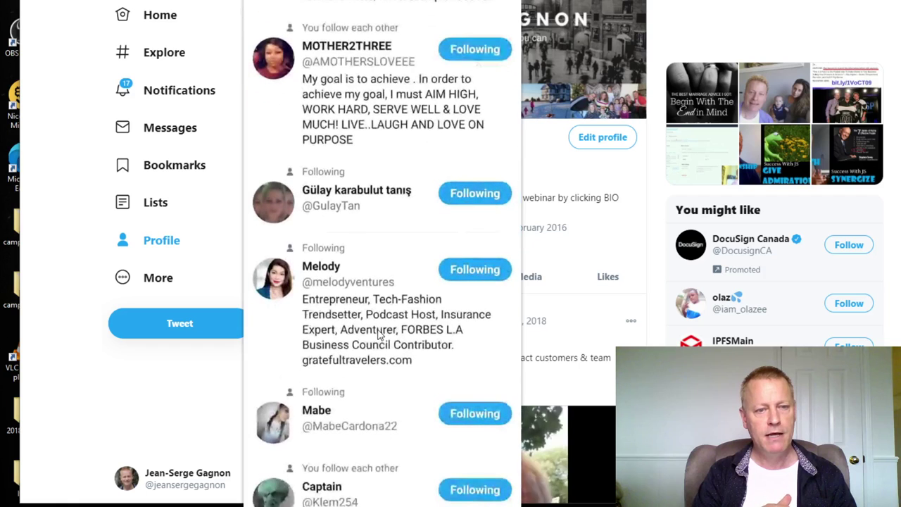
pyautogui.scroll(-2, 378, 335)
pyautogui.scroll(-1, 378, 335)
pyautogui.scroll(-2, 378, 335)
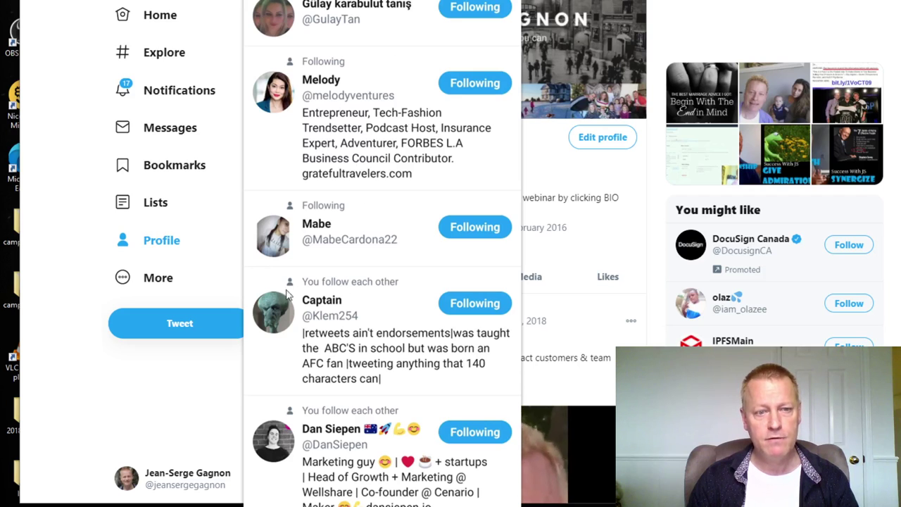
pyautogui.scroll(-3, 384, 385)
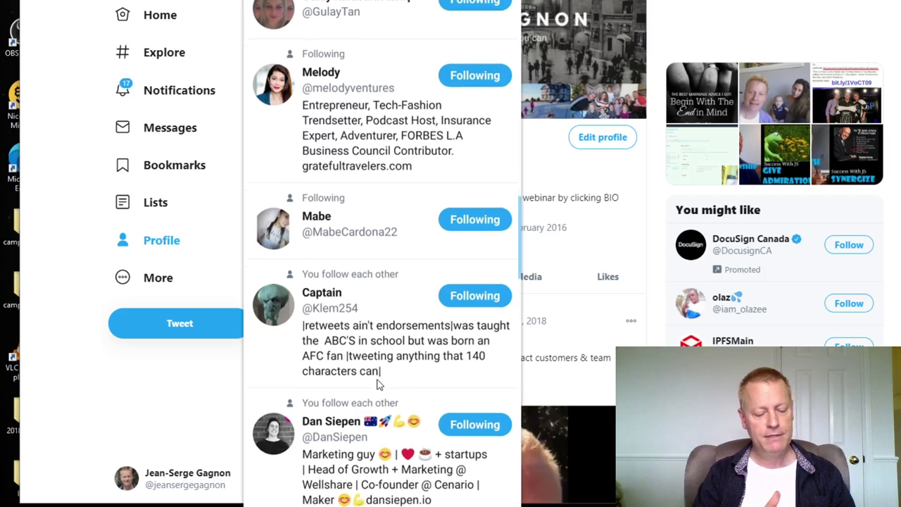
pyautogui.scroll(-20, 378, 384)
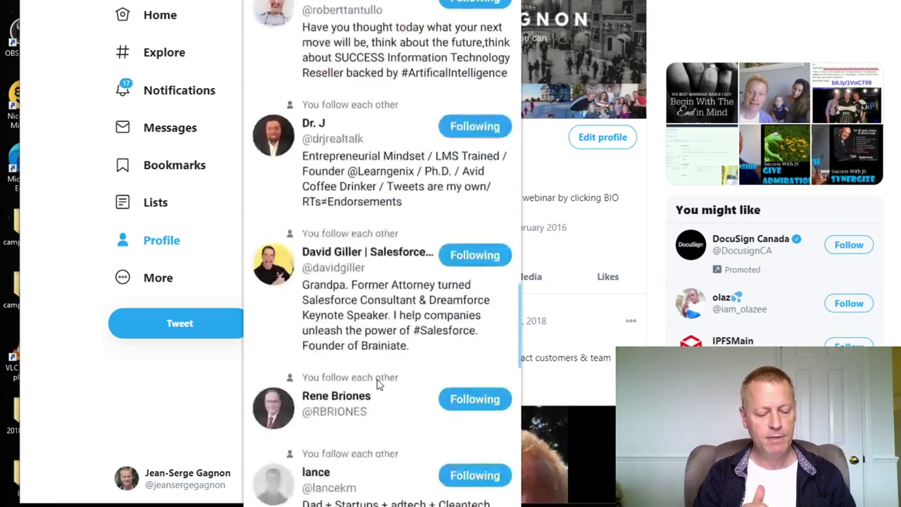
pyautogui.scroll(-1, 378, 384)
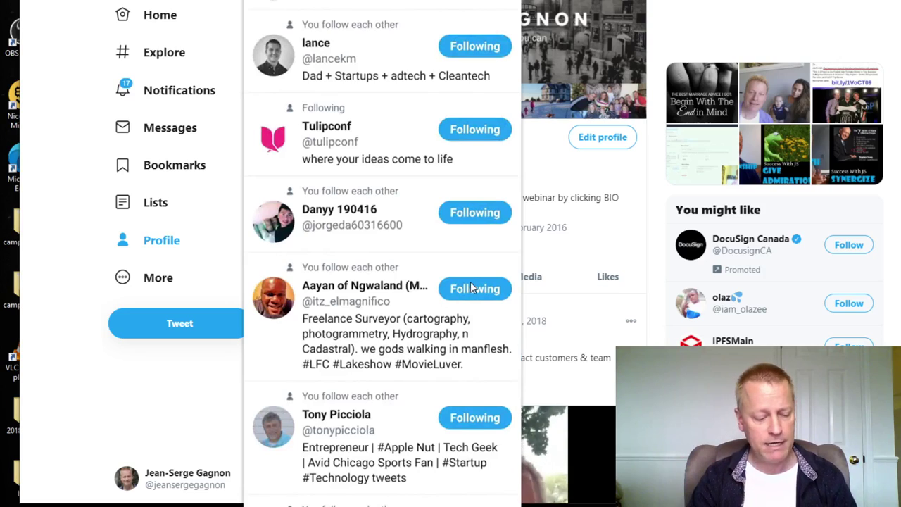
pyautogui.scroll(20, 472, 287)
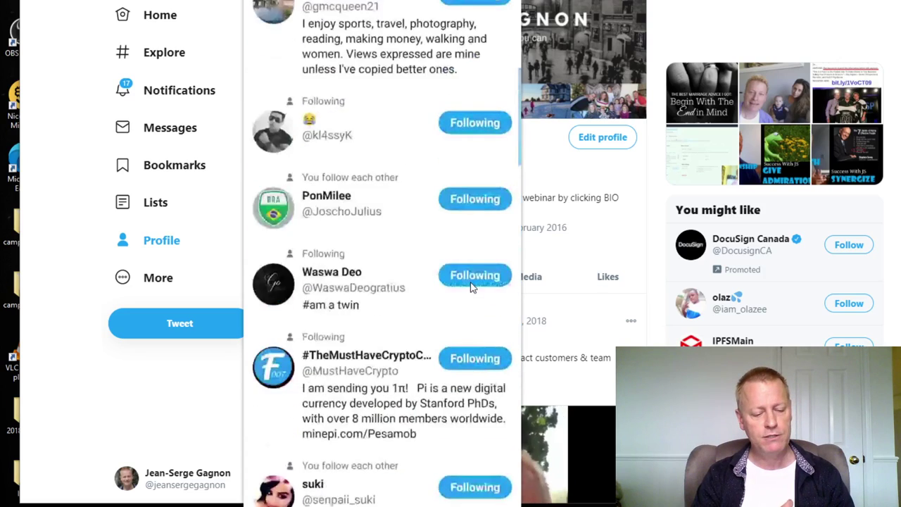
pyautogui.scroll(10, 470, 282)
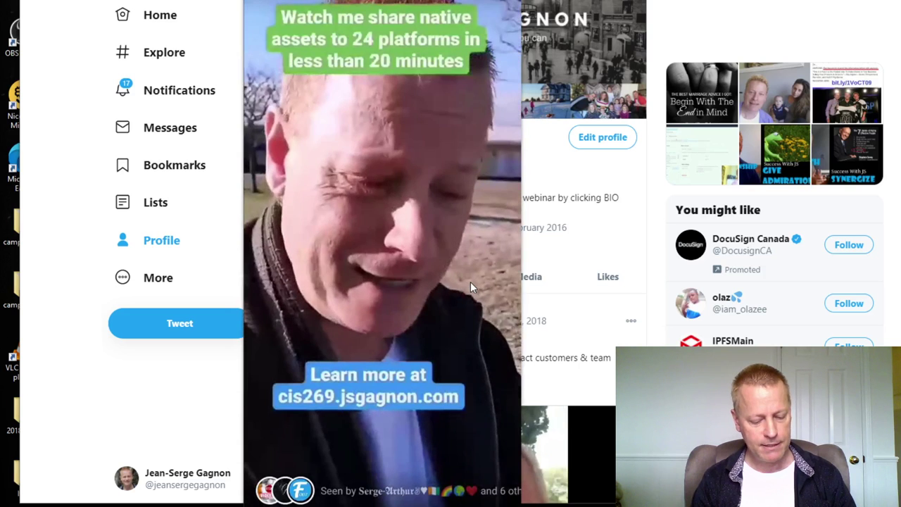
# Step: Check who has seen the "Watch me share native assets to 24 platforms" fleet, and leave the direct messages with the fleet reply
pyautogui.scroll(-5, 472, 286)
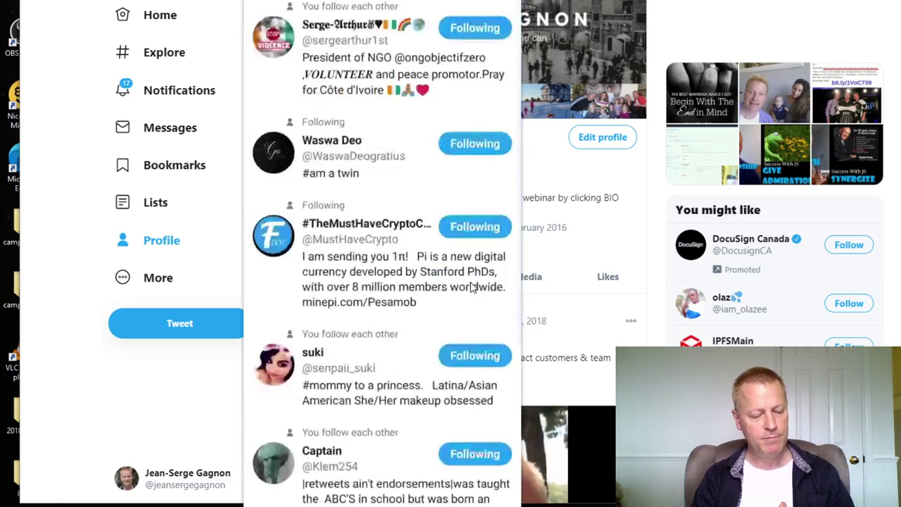
pyautogui.scroll(5, 472, 287)
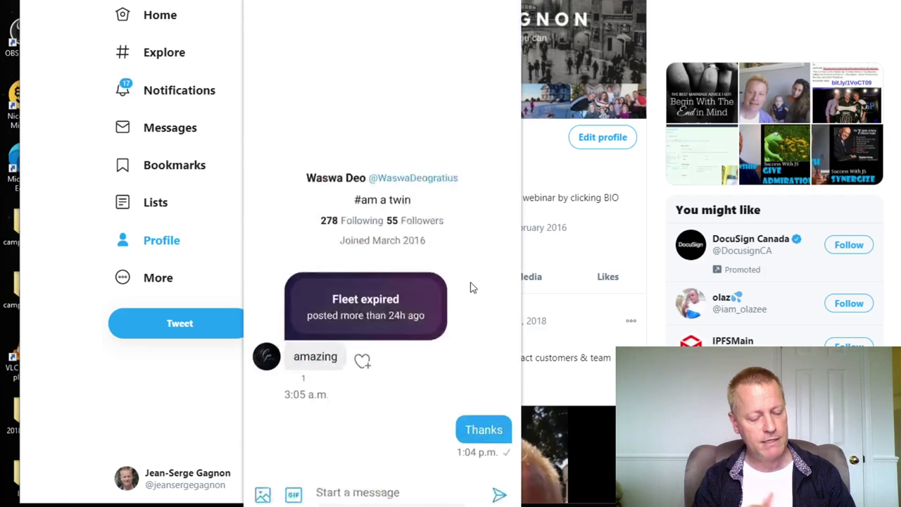
pyautogui.hotkey('alt', 'Left')
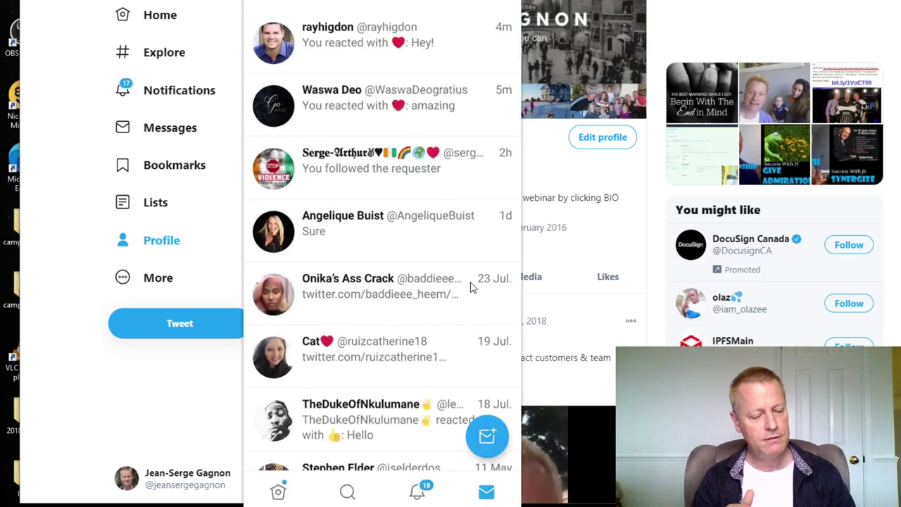
pyautogui.hotkey('alt', 'Left')
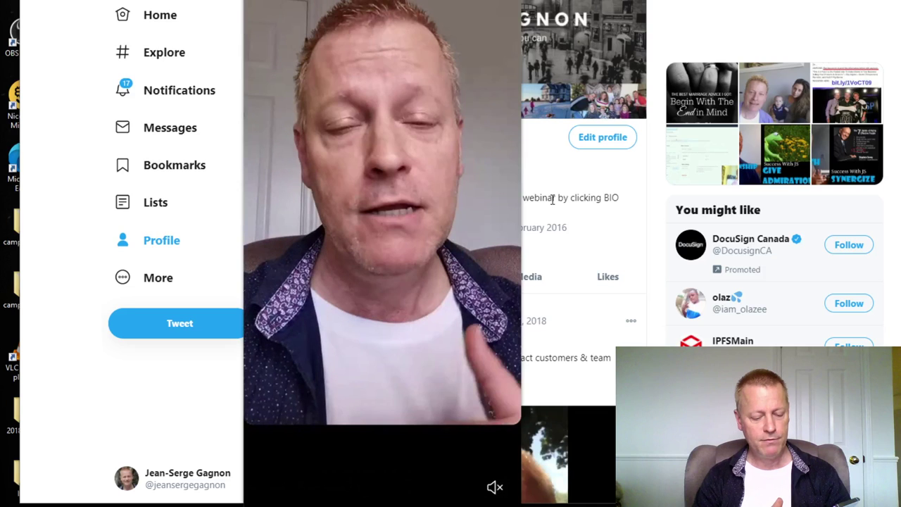
# Step: Try the sound toggle on the fleet's recorded video, unmuting it and muting it again
pyautogui.click(495, 488)
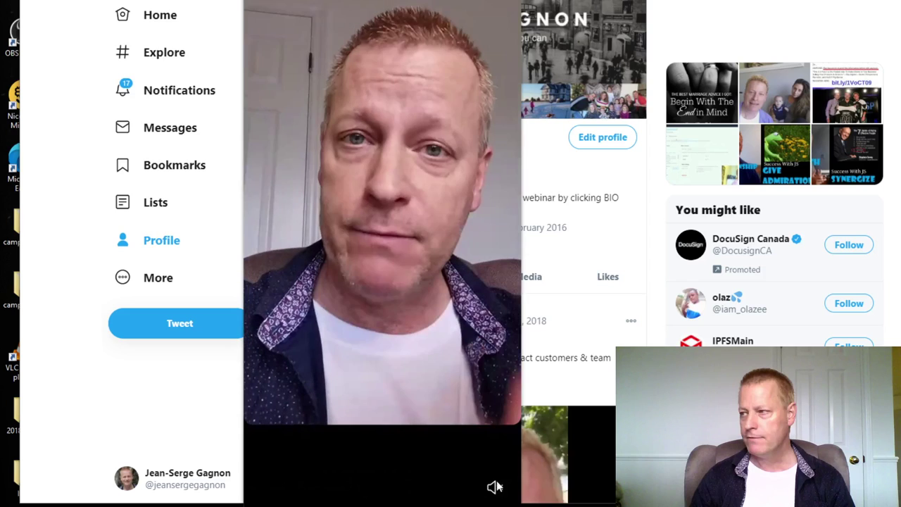
pyautogui.click(495, 487)
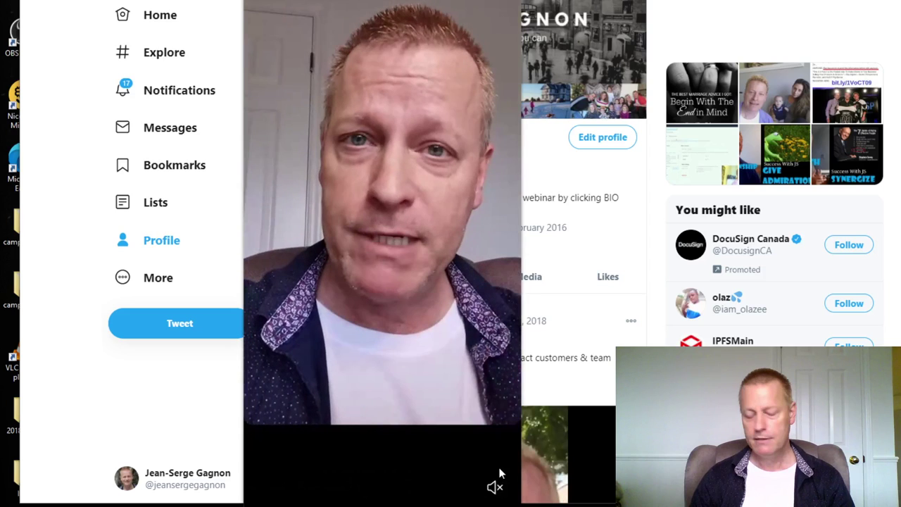
pyautogui.click(499, 474)
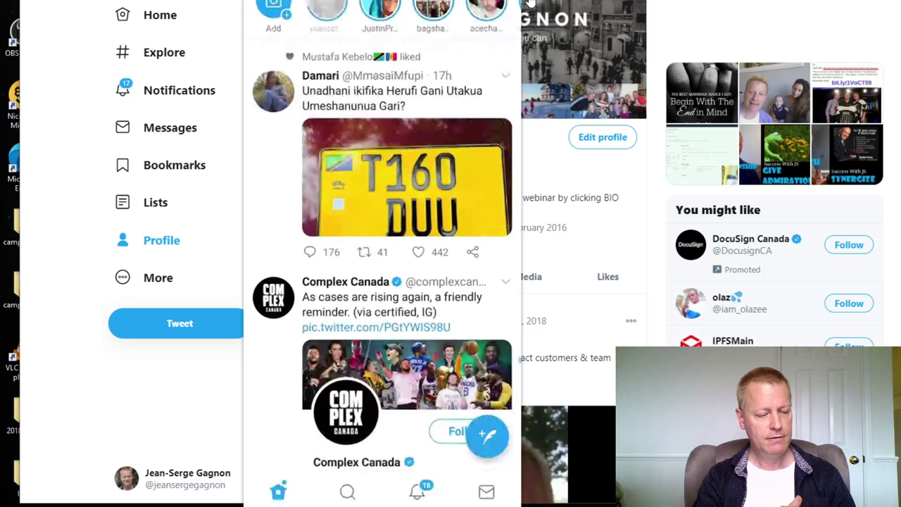
# Step: View the account's own fleet from the row of fleets above the home timeline
pyautogui.click(343, 5)
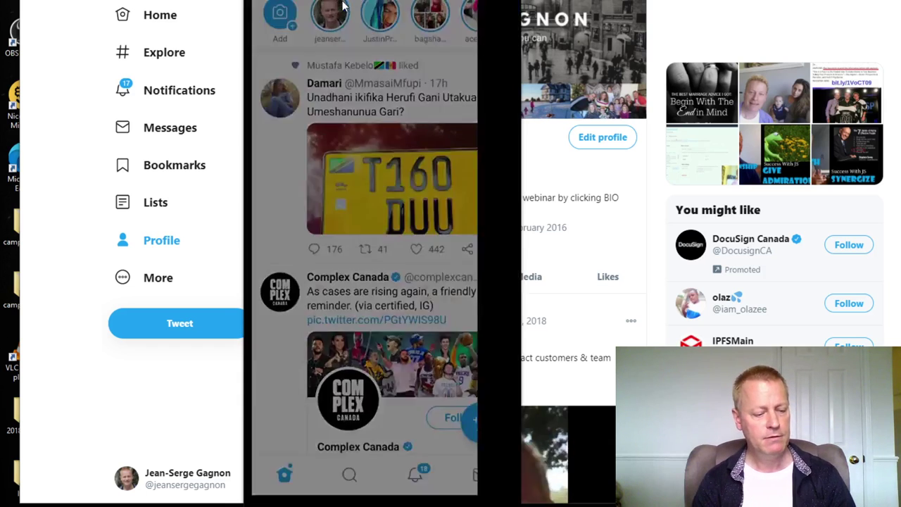
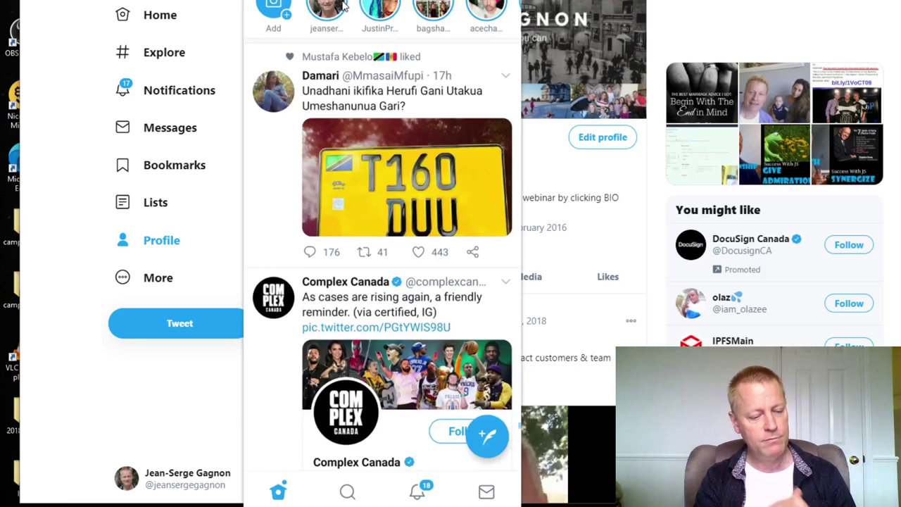
pyautogui.click(343, 5)
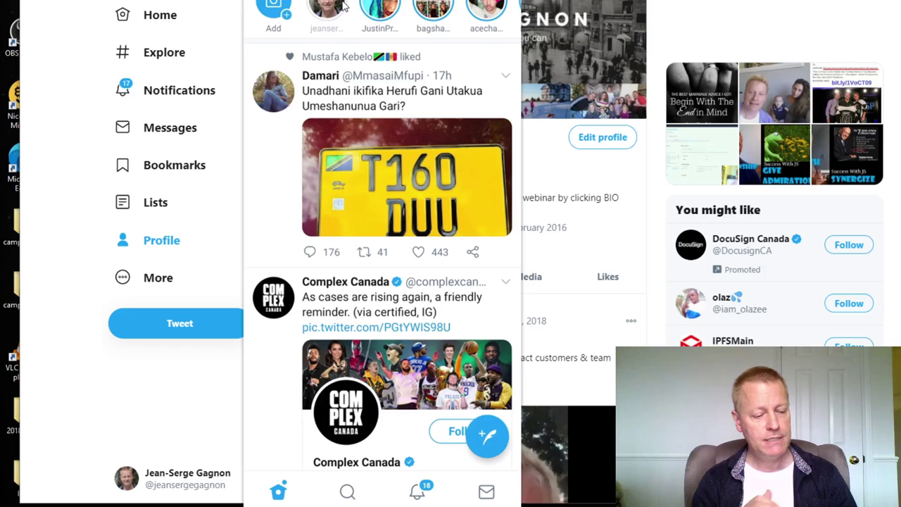
pyautogui.click(342, 6)
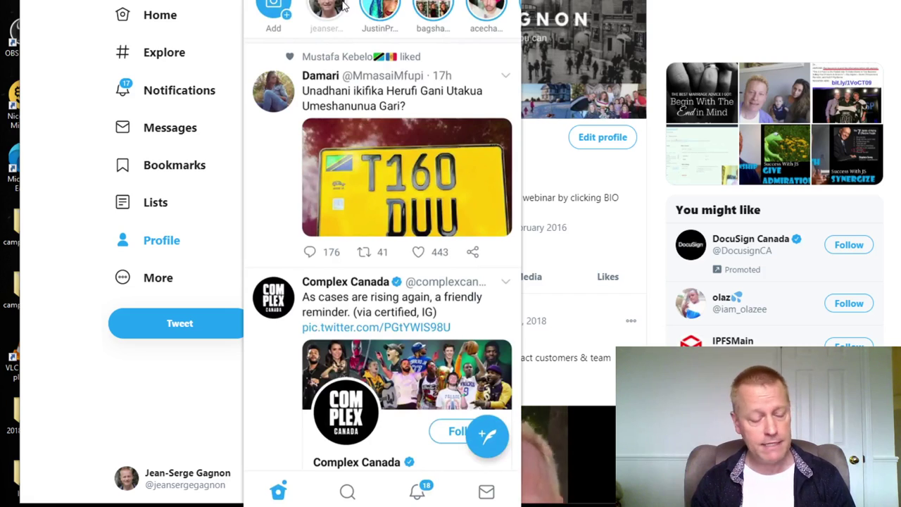
pyautogui.click(344, 6)
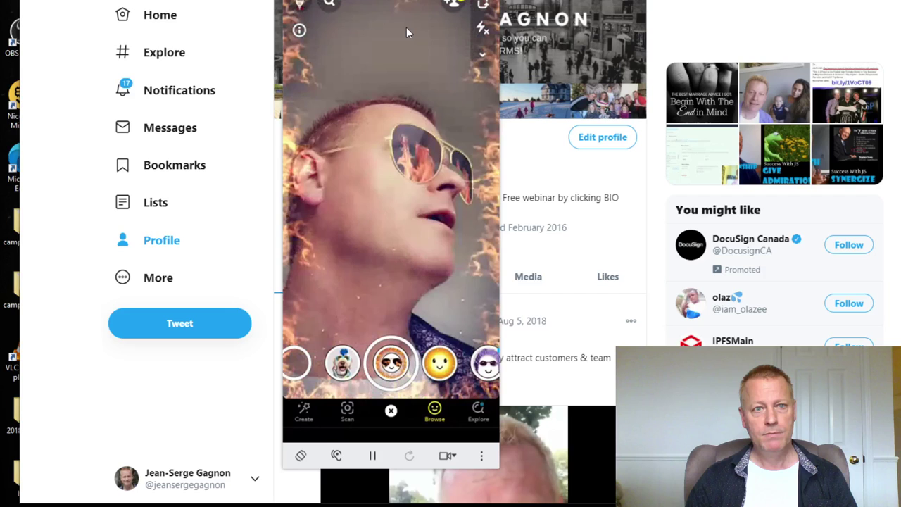
# Step: Reposition the screen mirroring window so the whole phone display is visible, and save the recorded sunglasses-filter snap
pyautogui.moveTo(415, 4); pyautogui.dragTo(411, 0)
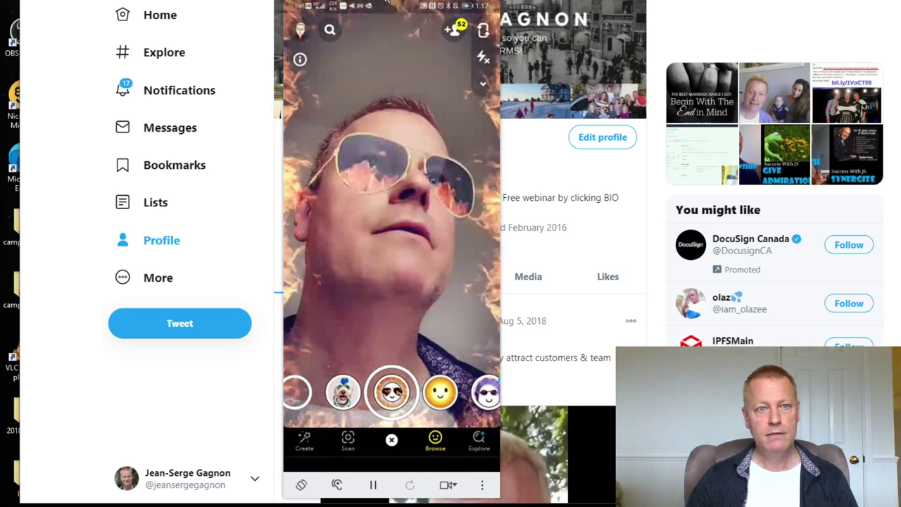
pyautogui.moveTo(386, 3); pyautogui.dragTo(333, 14)
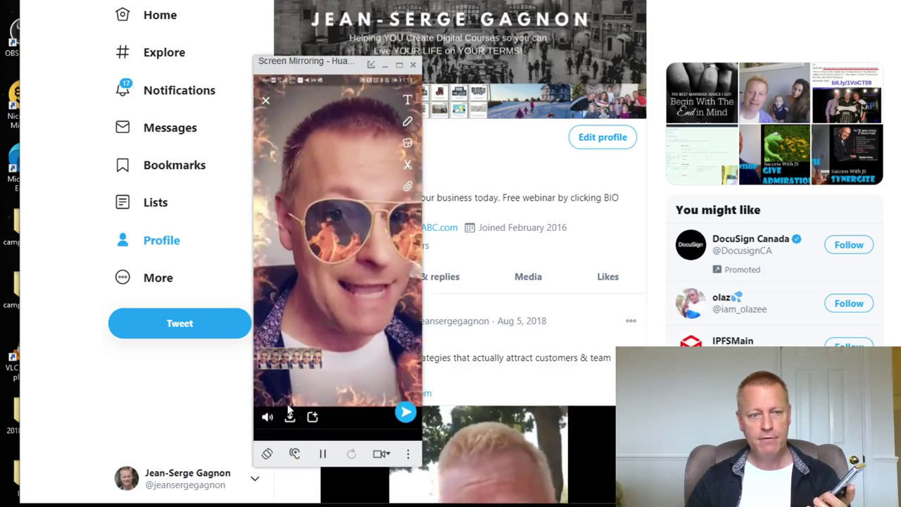
pyautogui.click(290, 416)
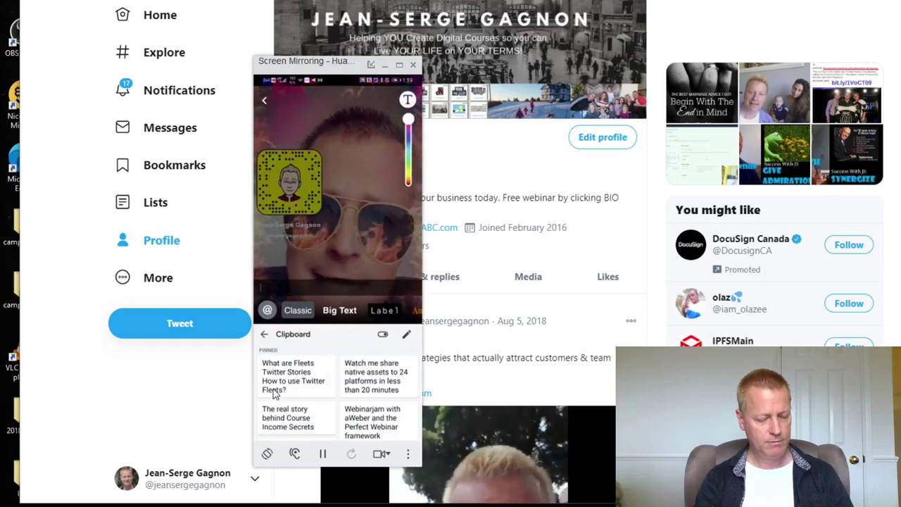
# Step: Add the captions "What are Fleets Twitter Stories How to use Twitter Fleets?" and "Swipe up to watch video and read blog" to the snap
pyautogui.click(274, 392)
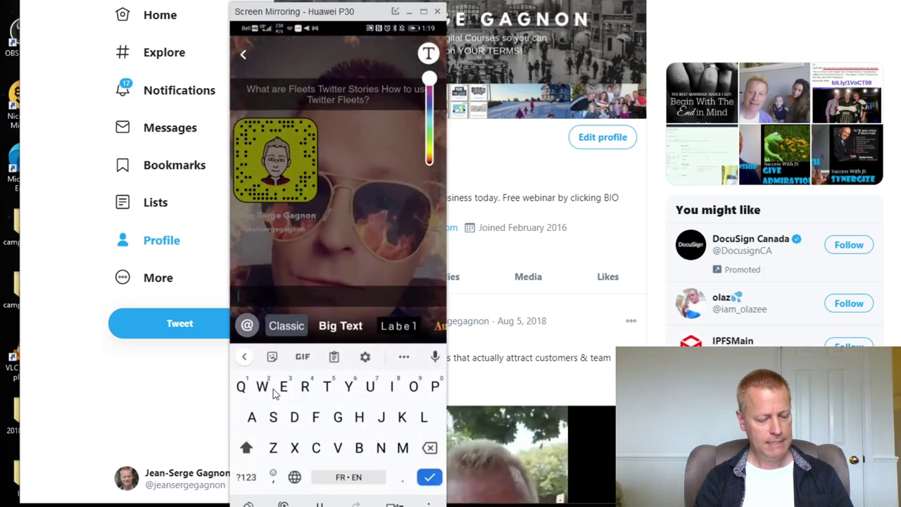
pyautogui.write('Swip')
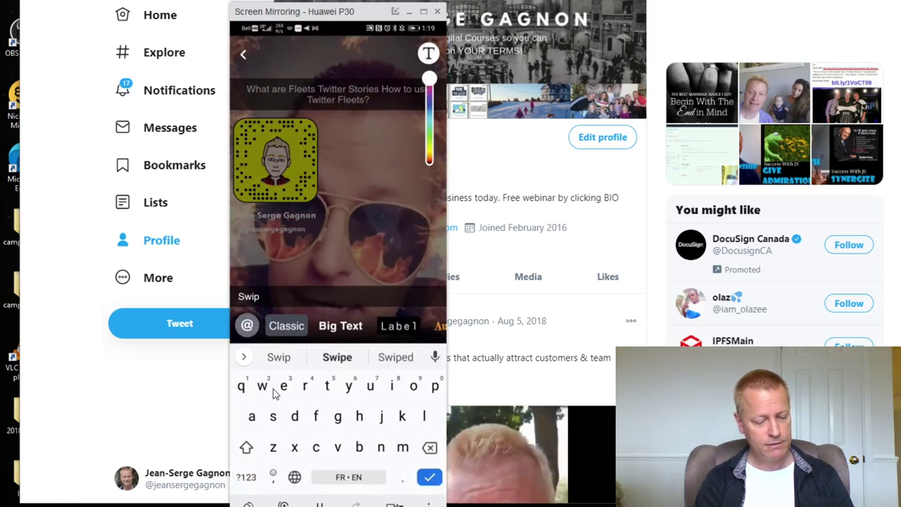
pyautogui.write('e up to watch')
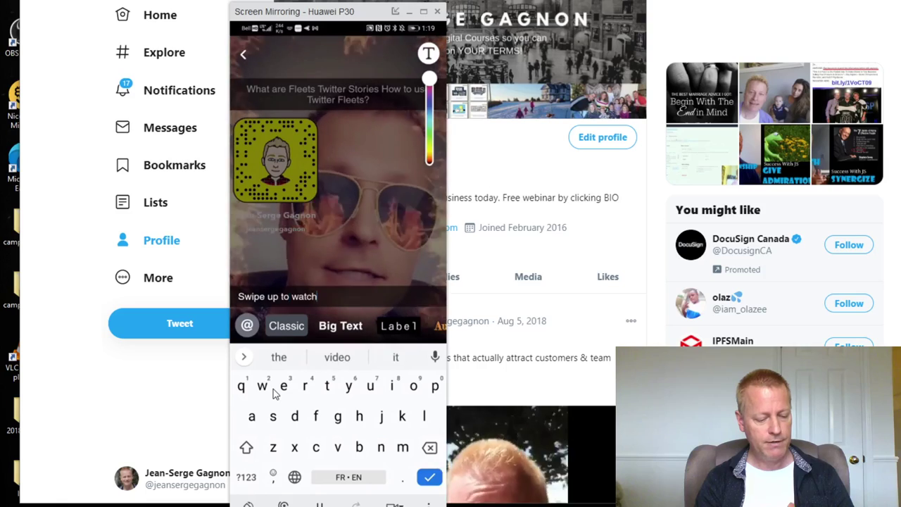
pyautogui.write(' video and read blog')
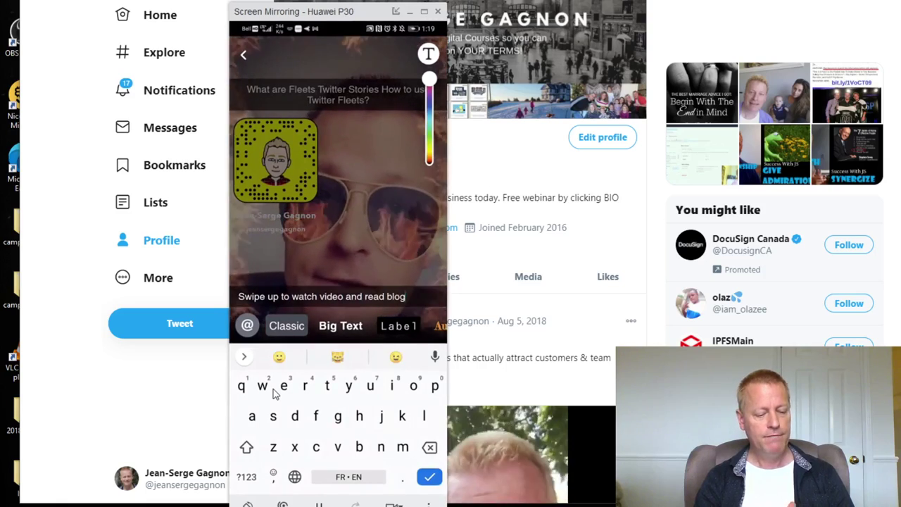
pyautogui.press('Return')
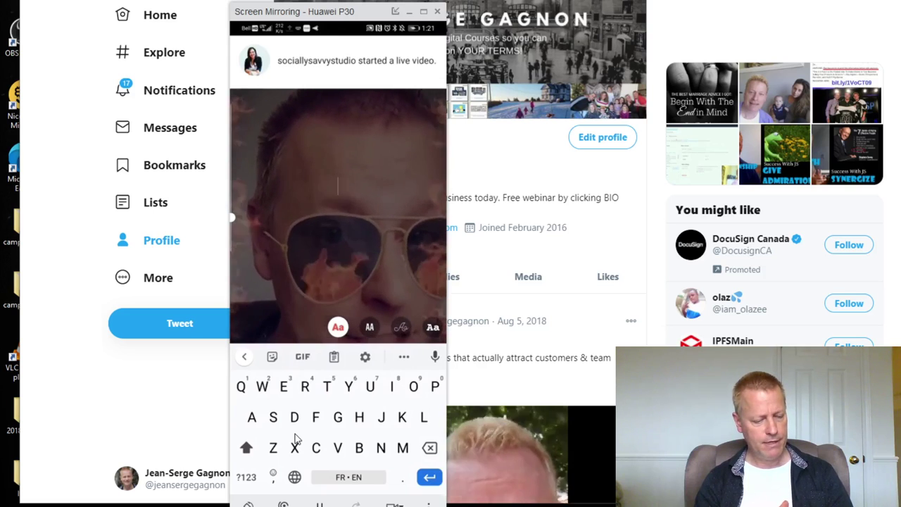
# Step: Write the text overlay "Having fun learning about Fleets" on the sunglasses-filter story video
pyautogui.write('Having fun')
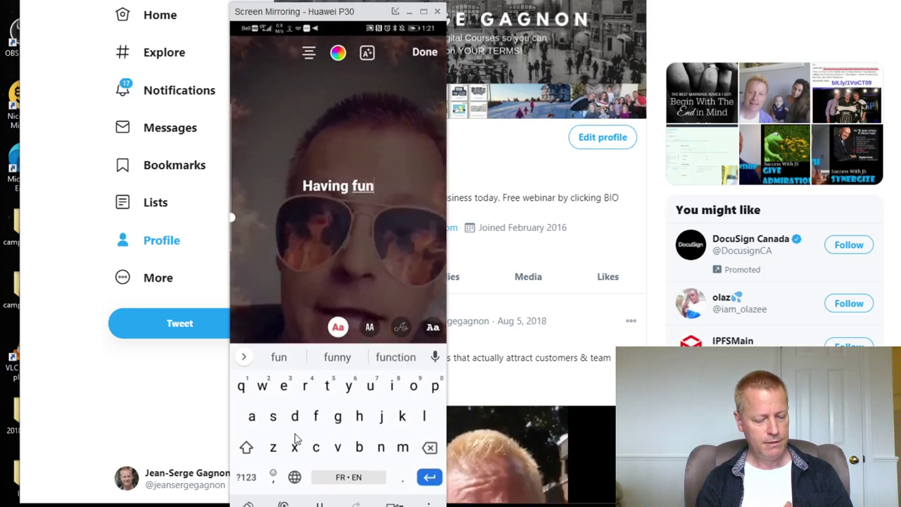
pyautogui.write(' learning a')
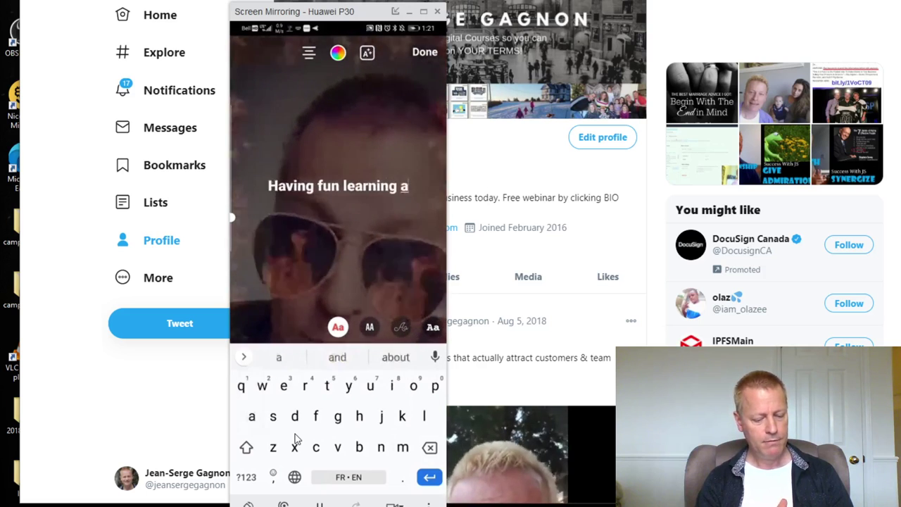
pyautogui.write('bout')
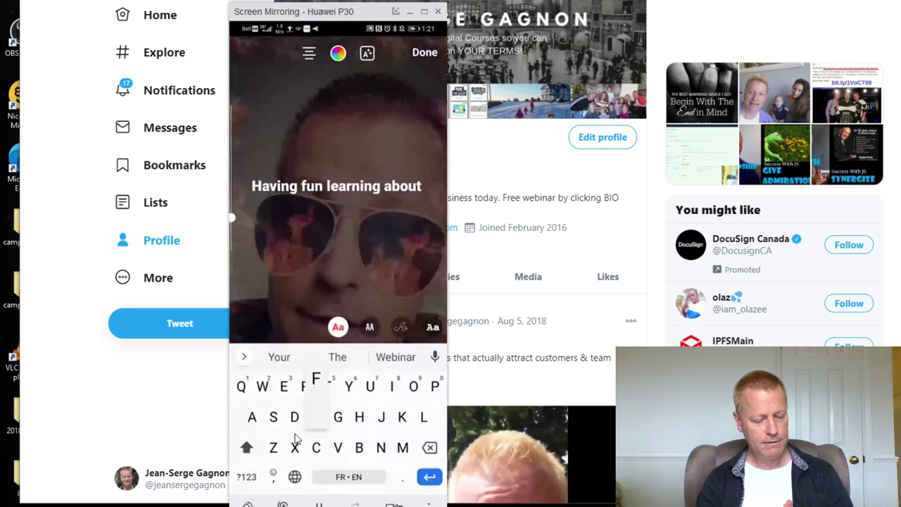
pyautogui.write(' Fleets')
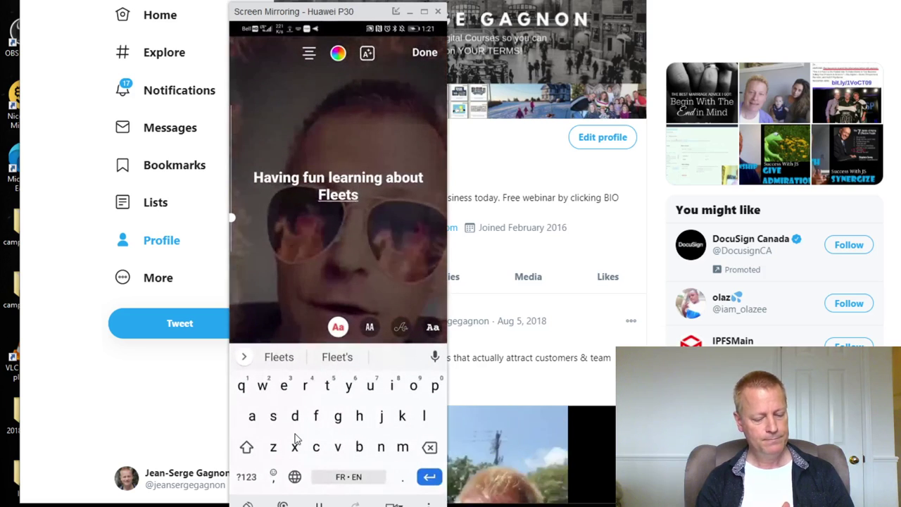
# Step: End the "Having fun learning about Fleets" text overlay with an exclamation mark and style it as yellow text on a white background
pyautogui.write('!')
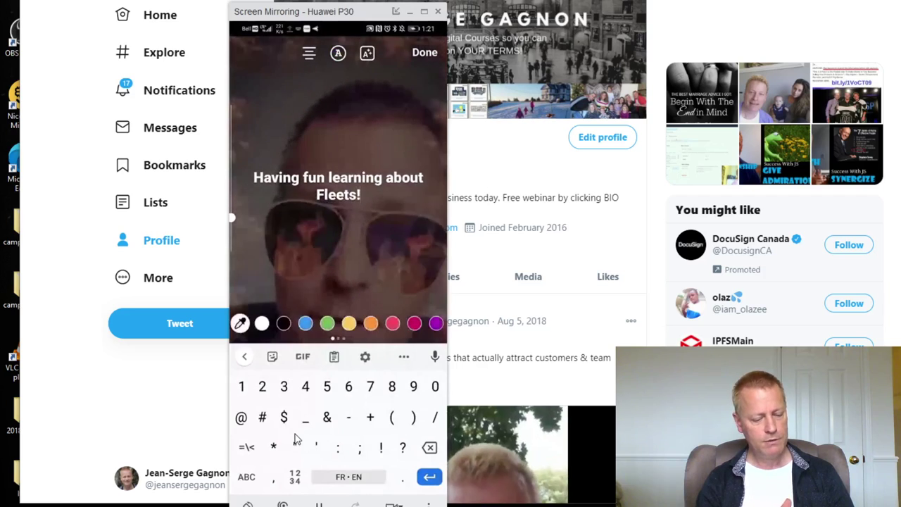
pyautogui.press('Return')
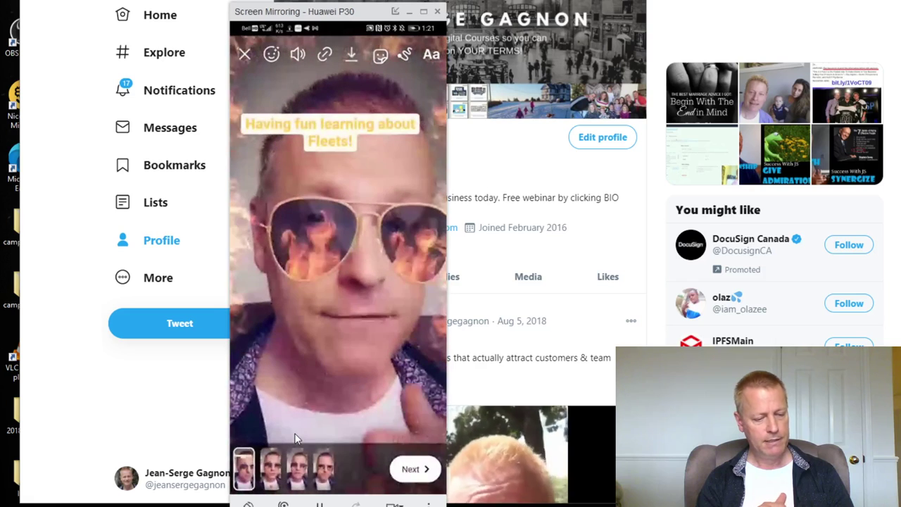
# Step: Add the text overlay "Have you heard about Twitter stories?" to the story video in pink on a white background
pyautogui.click(295, 438)
pyautogui.write('Ha')
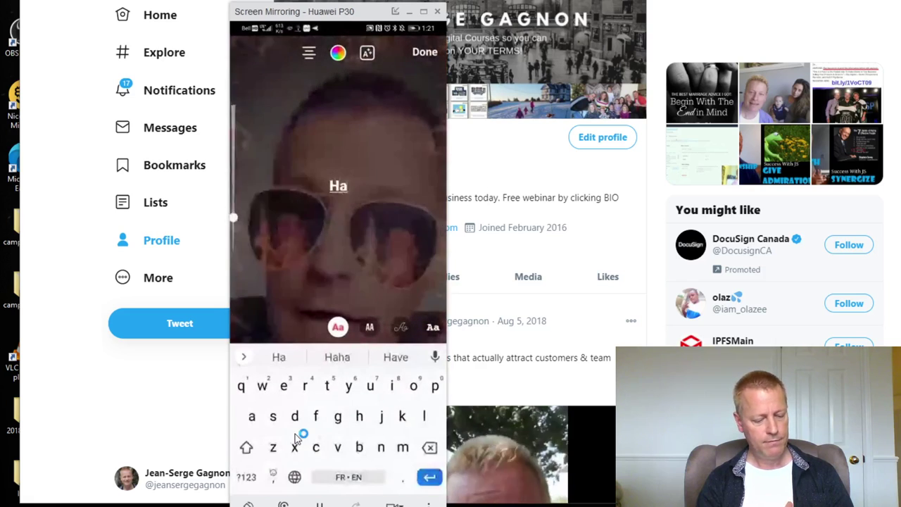
pyautogui.write('ve you heard about Twitter')
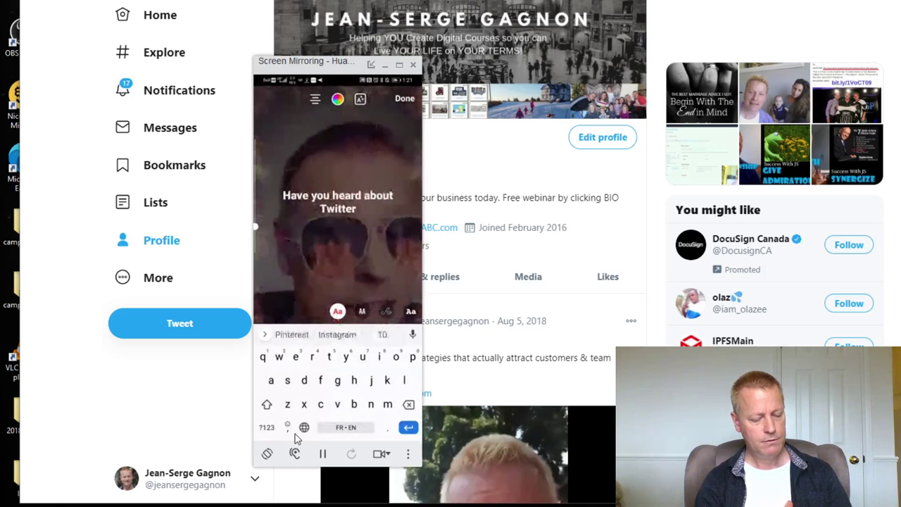
pyautogui.write('stories')
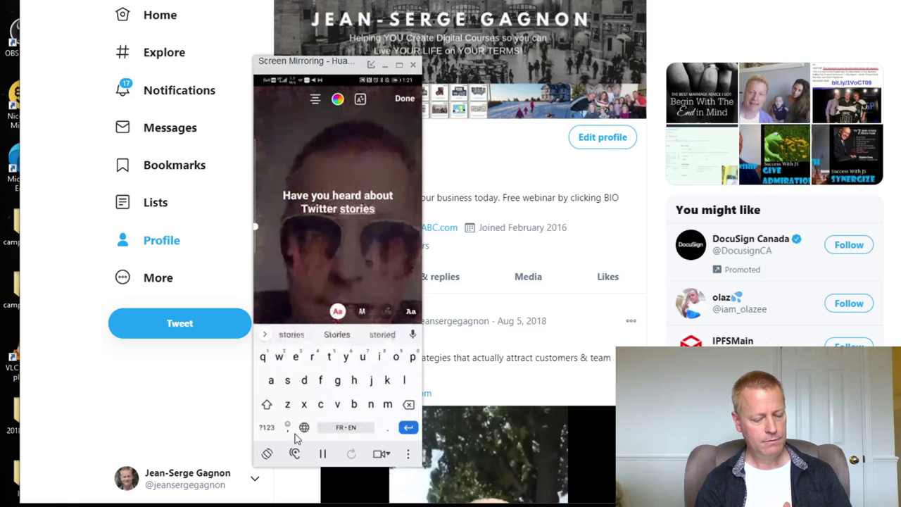
pyautogui.write('?')
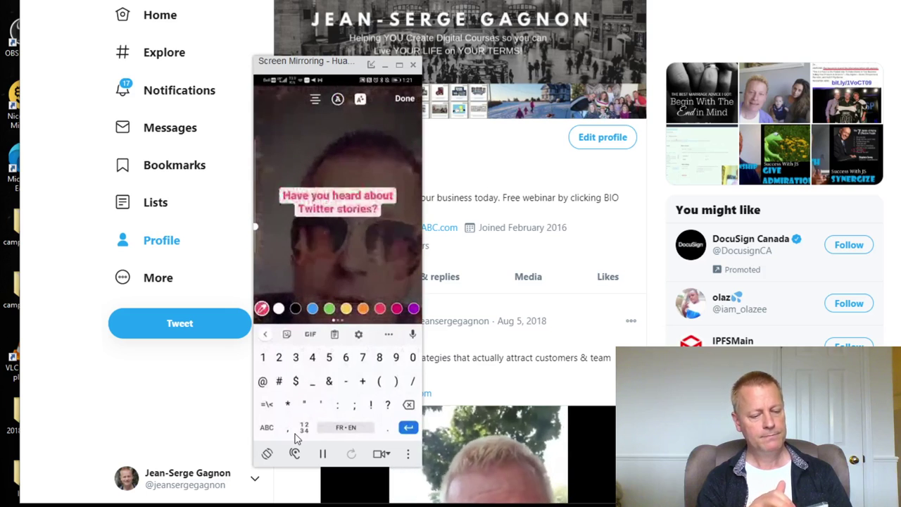
pyautogui.press('Return')
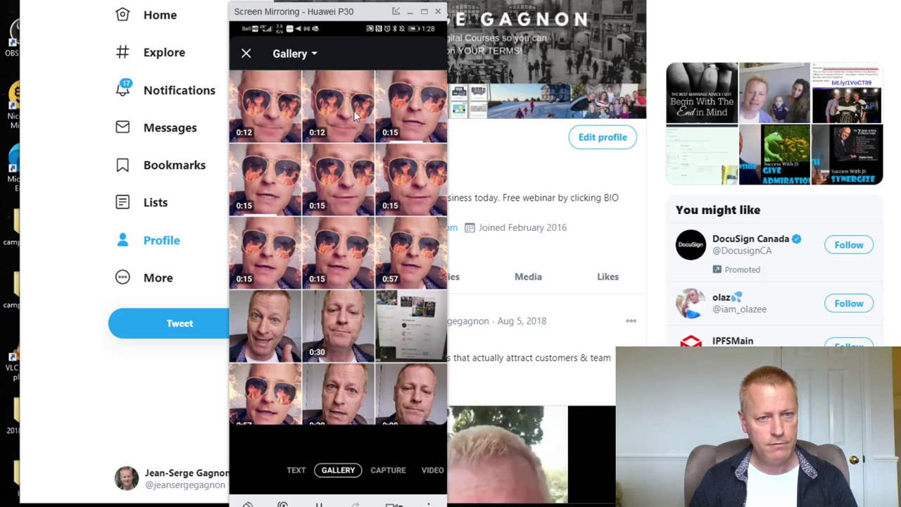
# Step: Post the 15-second sunglasses-filter clips from the gallery as fleets, and view the fleets
pyautogui.click(344, 190)
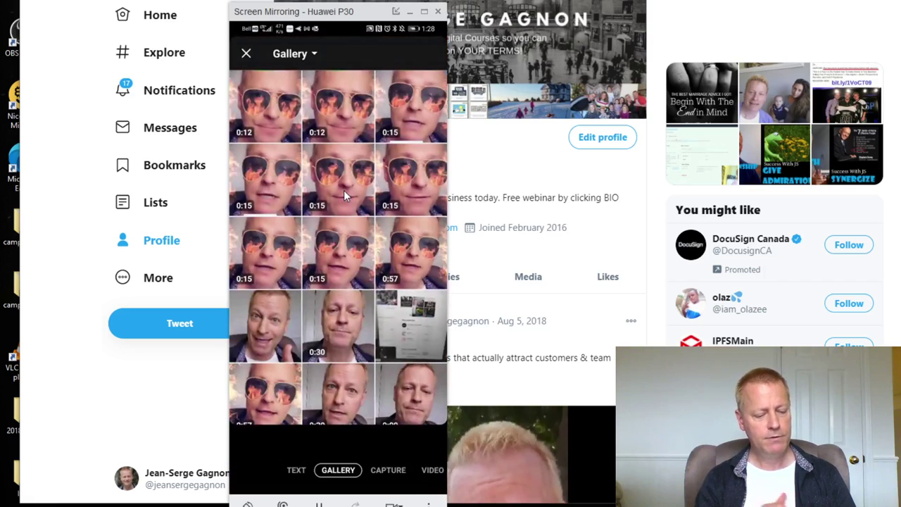
pyautogui.click(344, 190)
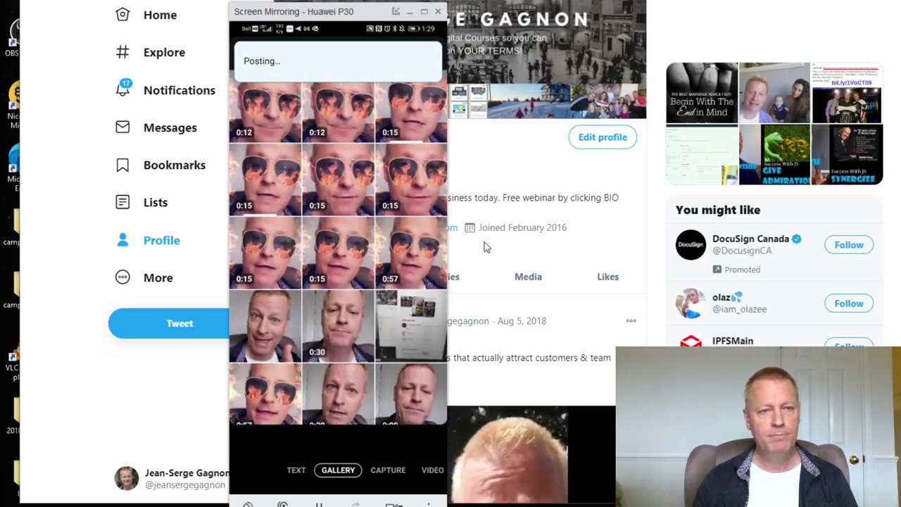
pyautogui.click(371, 210)
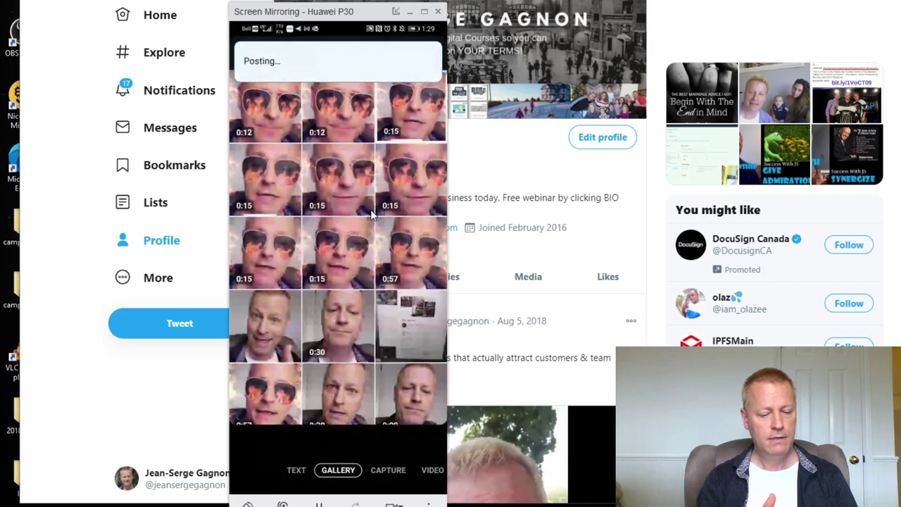
pyautogui.click(371, 215)
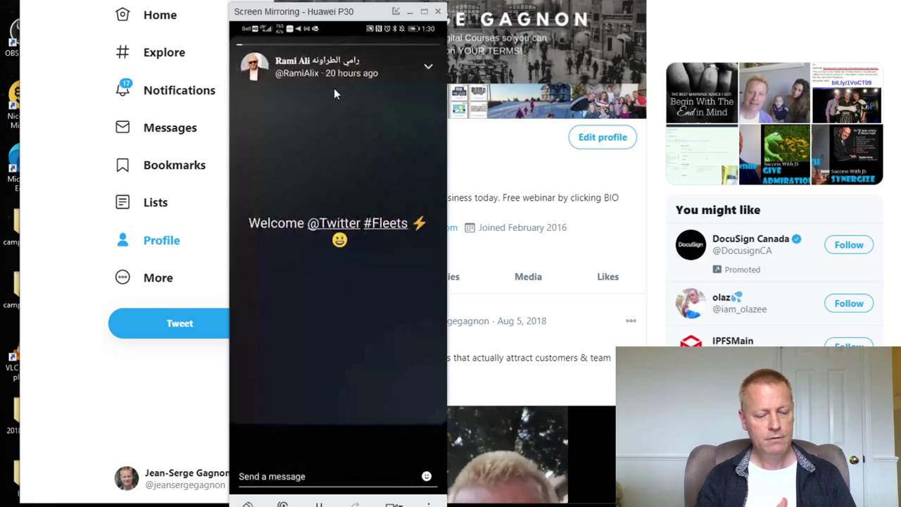
pyautogui.click(334, 88)
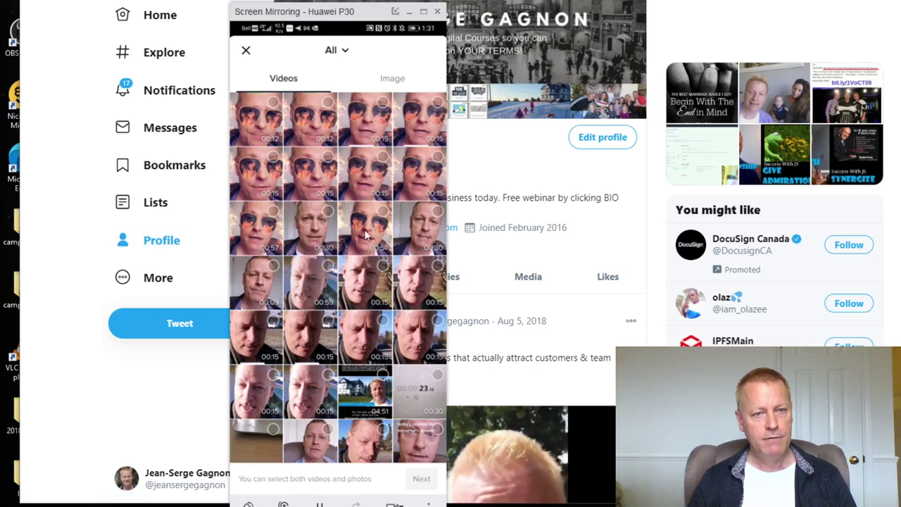
# Step: Select the 57-second sunglasses-filter video for upload
pyautogui.click(277, 242)
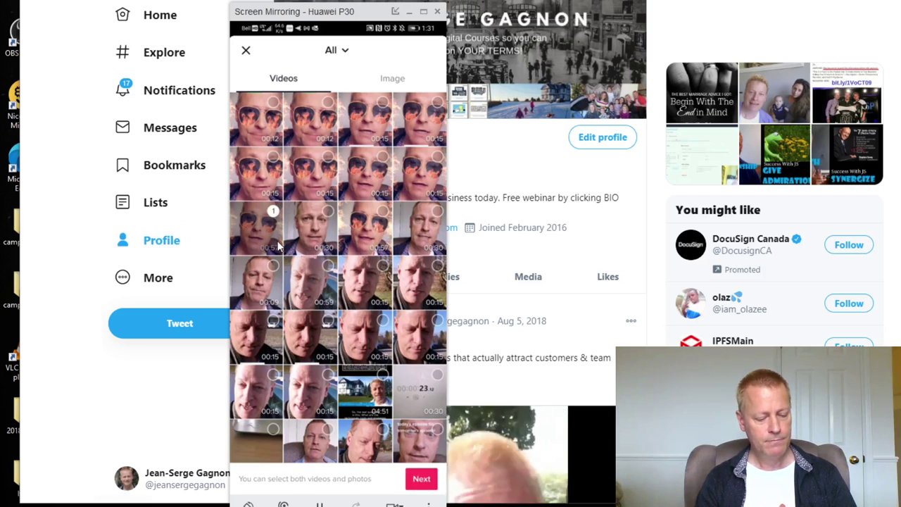